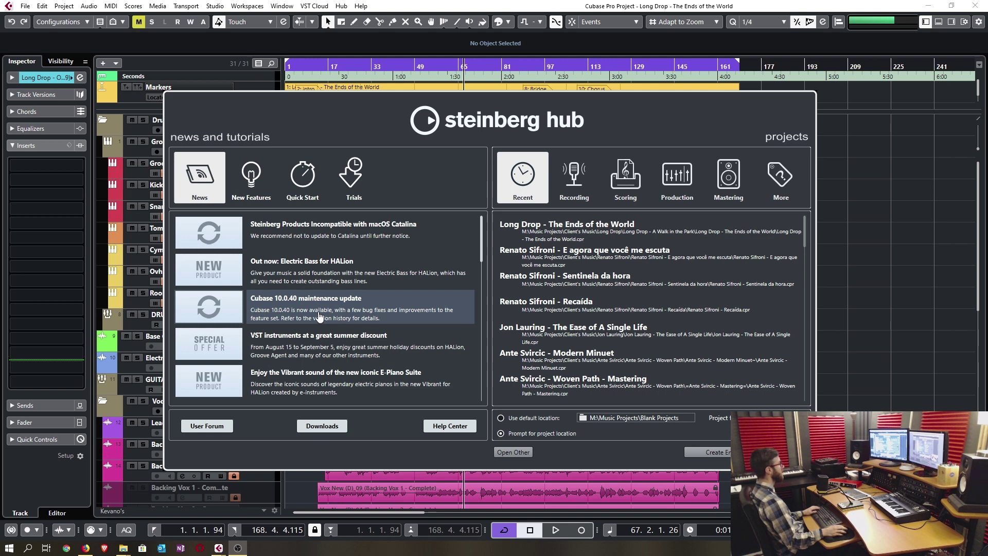
# Dismiss the Steinberg Hub to reveal the Long Drop - The Ends of the World project, then open the File menu
pyautogui.press('Escape')
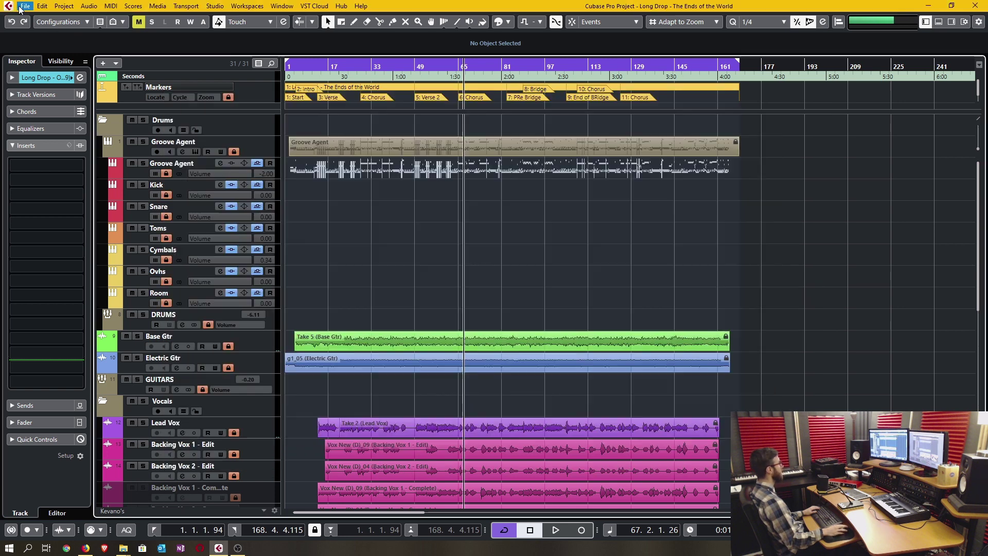
pyautogui.click(25, 5)
# Open the Cubase 10.0.40 Version History PDF at its page 3 table of fixed issues
pyautogui.click(37, 20)
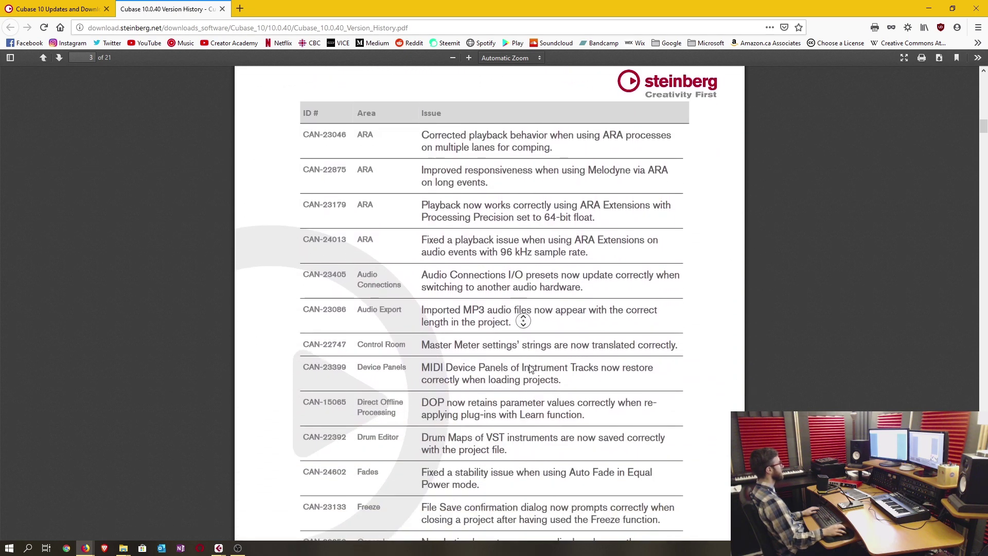
# Read the first fixed-issue rows, highlighting the opening row and the Audio Export entry
pyautogui.middleClick(484, 247)
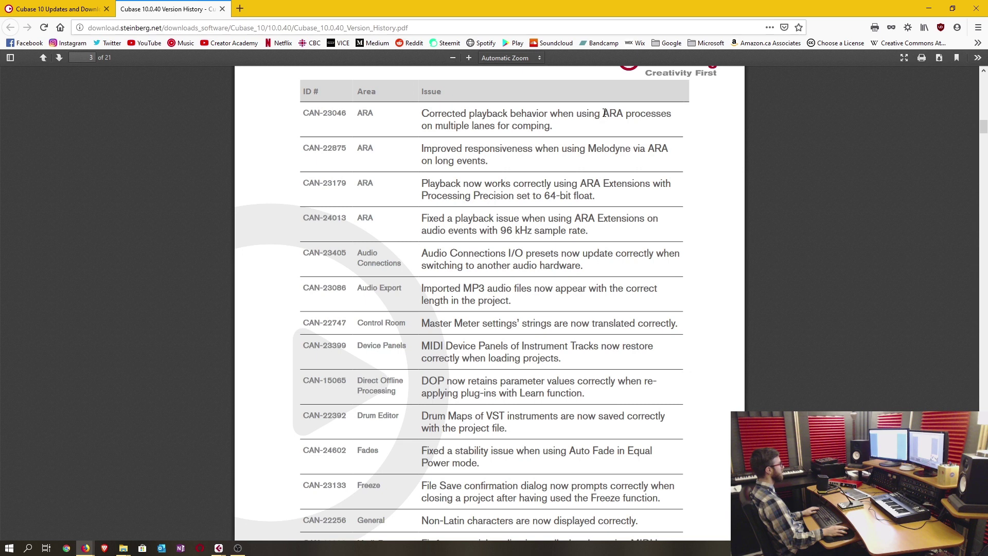
pyautogui.moveTo(605, 113); pyautogui.dragTo(642, 117)
pyautogui.click(632, 130)
pyautogui.scroll(-2, 564, 222)
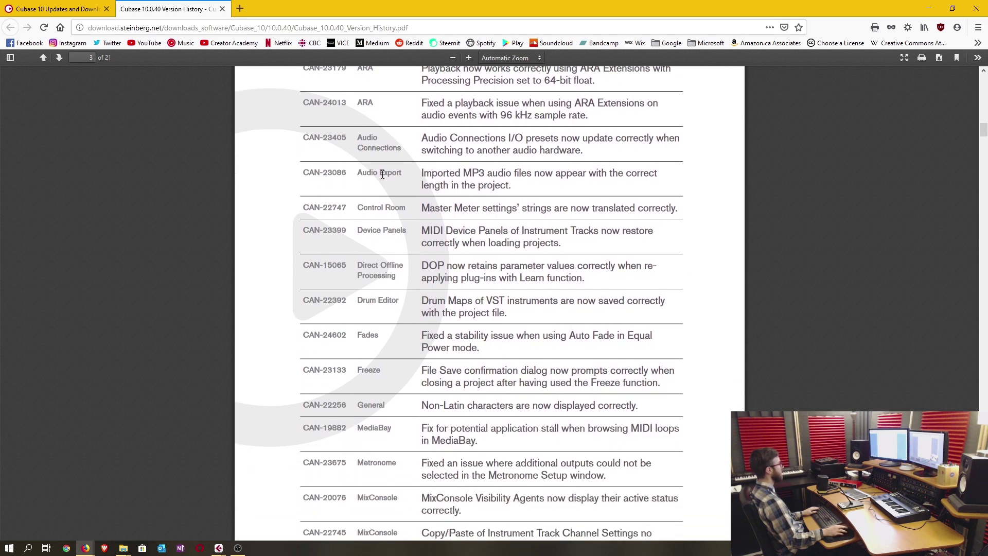
pyautogui.moveTo(383, 174); pyautogui.dragTo(396, 172)
pyautogui.moveTo(418, 208); pyautogui.dragTo(384, 262)
pyautogui.scroll(-2, 407, 227)
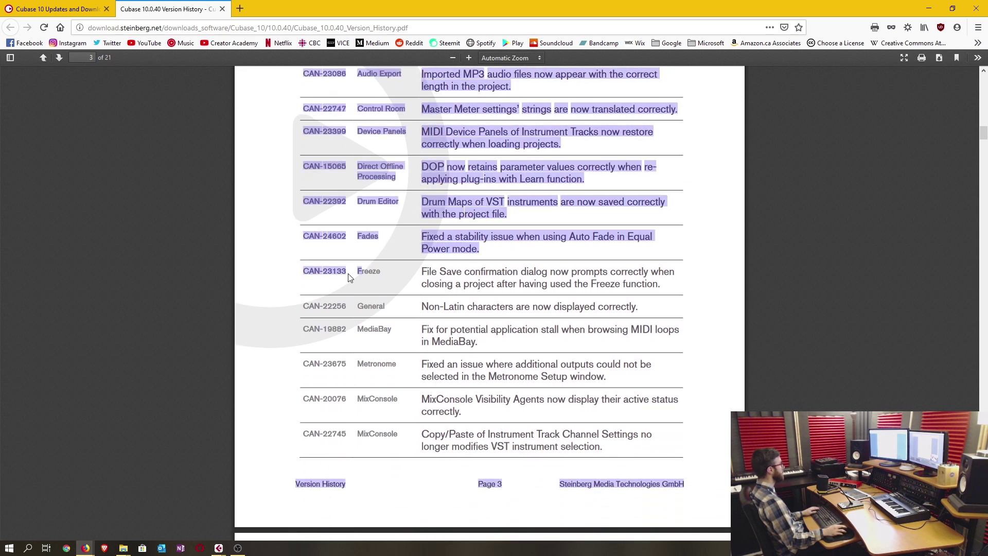
pyautogui.click(407, 278)
# Read further down the table, highlighting 'Metronome', then return to the Cubase project
pyautogui.scroll(-1, 385, 279)
pyautogui.doubleClick(384, 308)
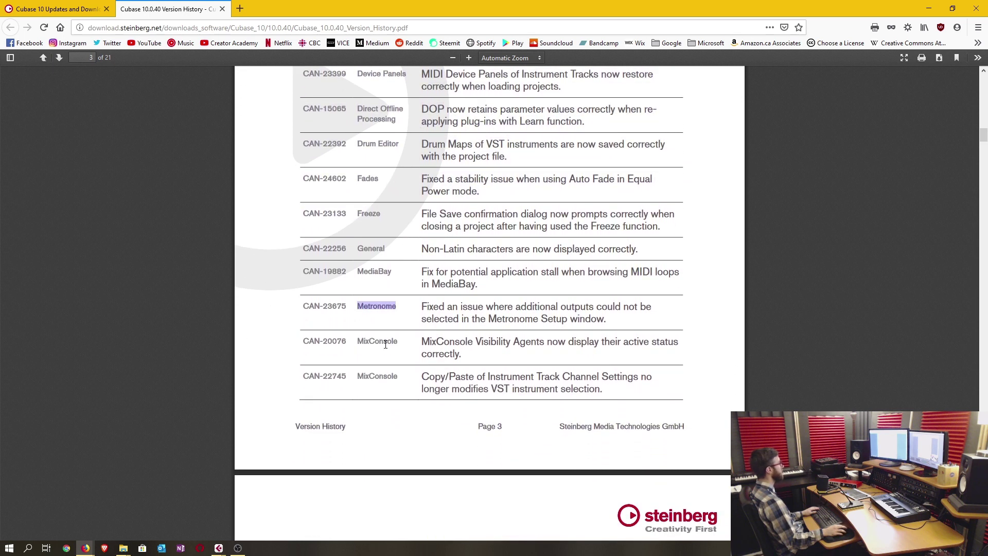
pyautogui.click(386, 348)
pyautogui.scroll(-2, 751, 305)
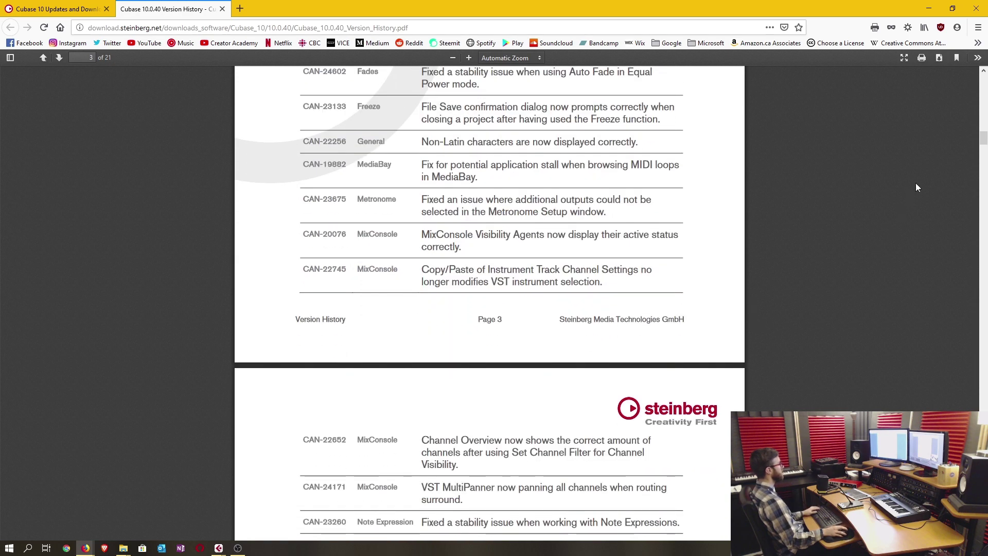
pyautogui.moveTo(982, 139); pyautogui.dragTo(980, 165)
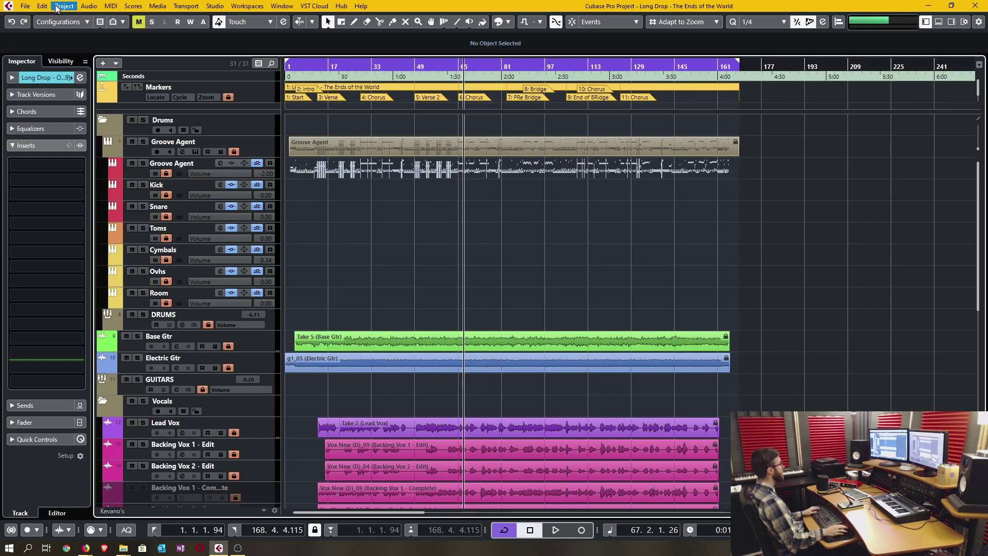
# Open Export Audio Mixdown from the File > Export menu and move the dialog up-left
pyautogui.click(24, 6)
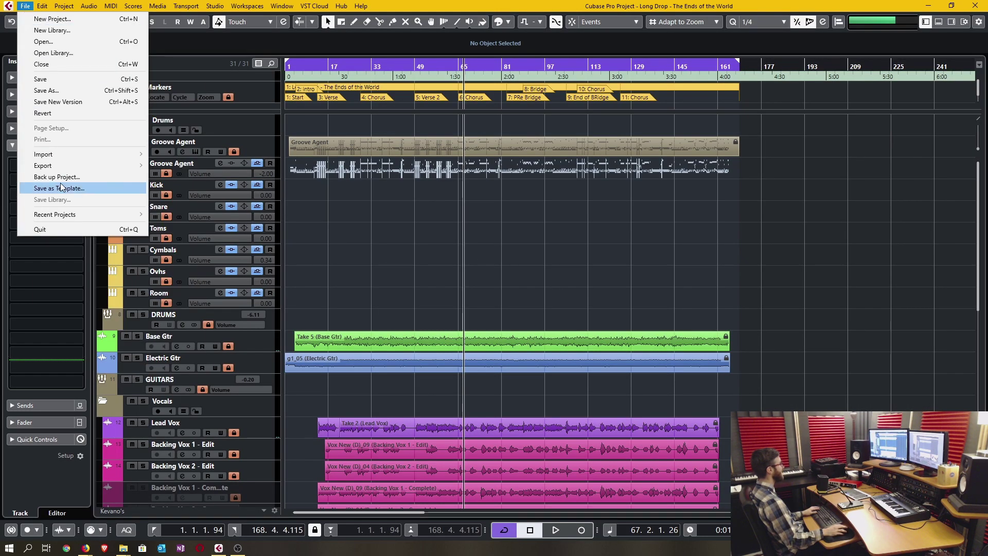
pyautogui.moveTo(69, 165)
pyautogui.click(173, 166)
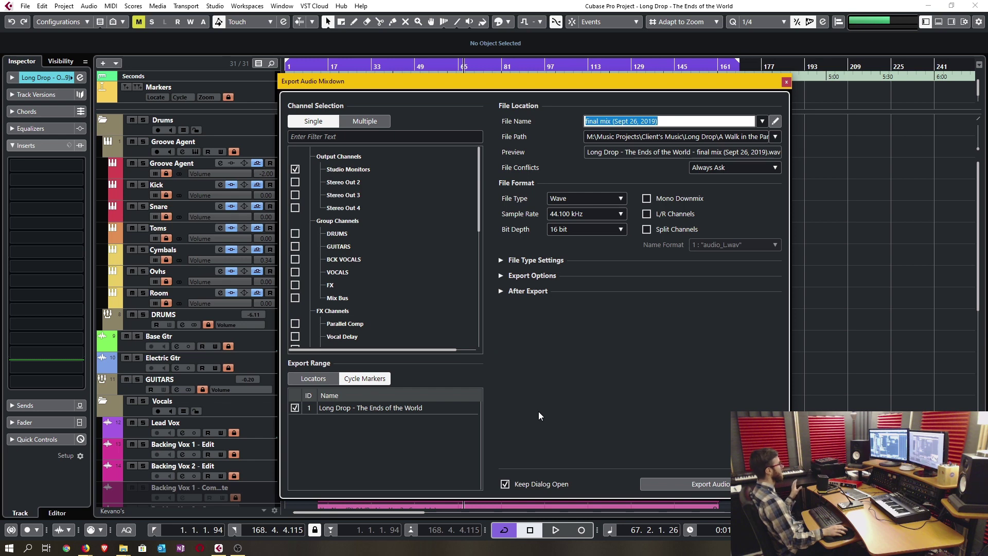
pyautogui.moveTo(314, 87); pyautogui.dragTo(308, 85)
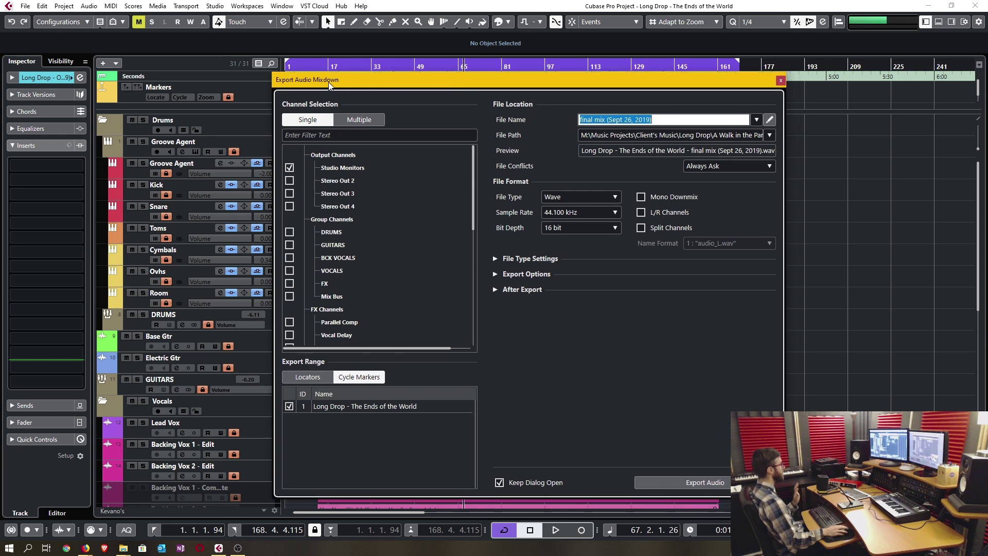
pyautogui.moveTo(309, 85); pyautogui.dragTo(180, 55)
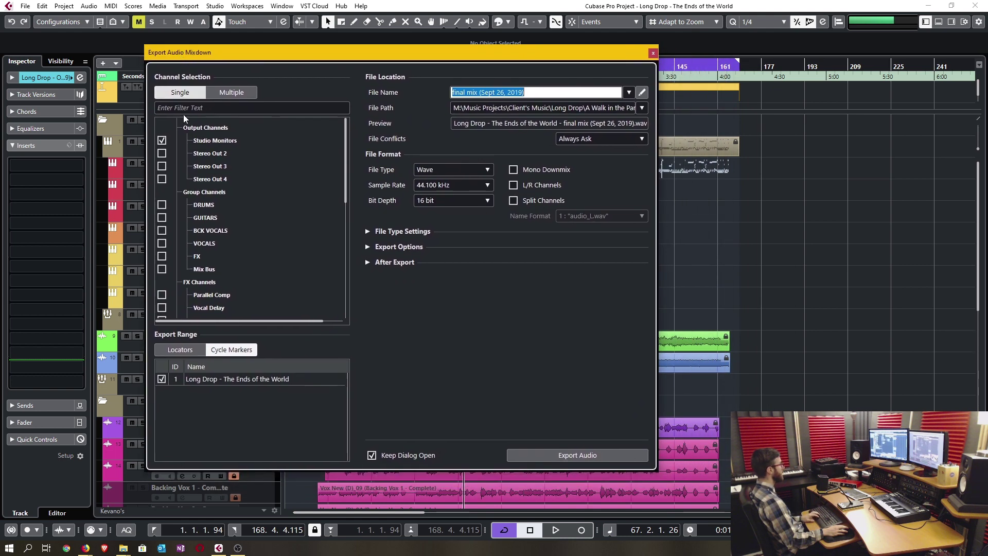
# Try Locators versus Cycle Markers and Single versus Multiple, settling on Cycle Markers and Single
pyautogui.click(181, 352)
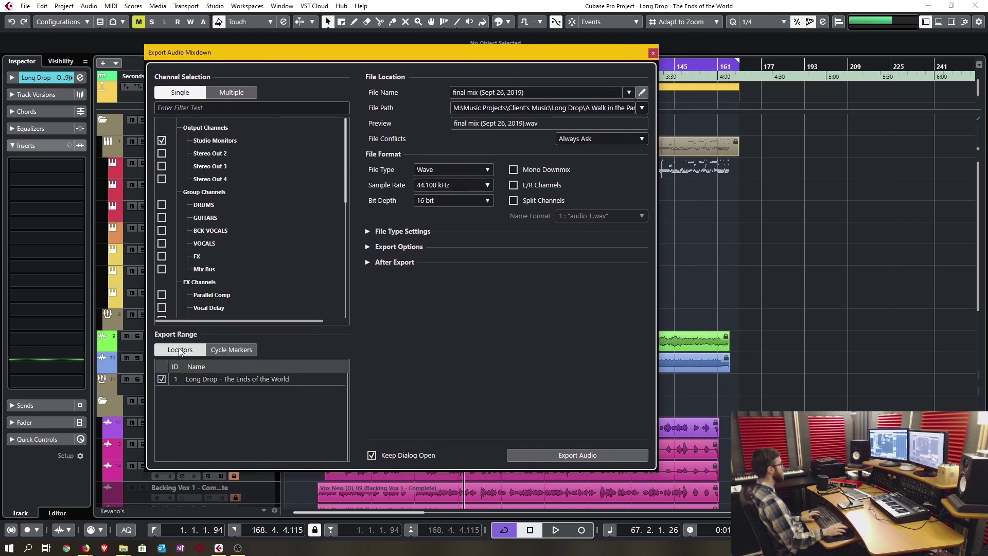
pyautogui.click(183, 94)
pyautogui.click(183, 94)
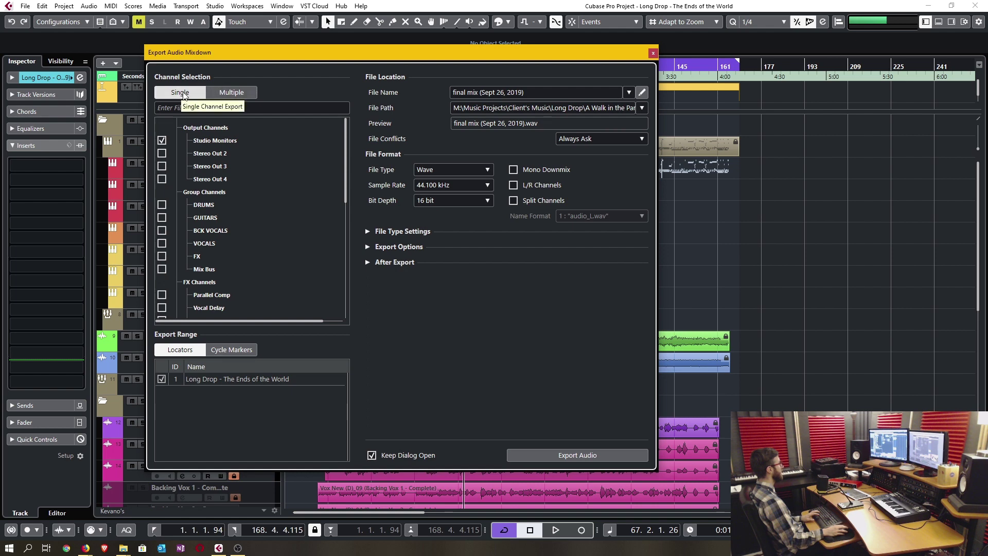
pyautogui.click(237, 353)
pyautogui.click(180, 349)
pyautogui.click(231, 349)
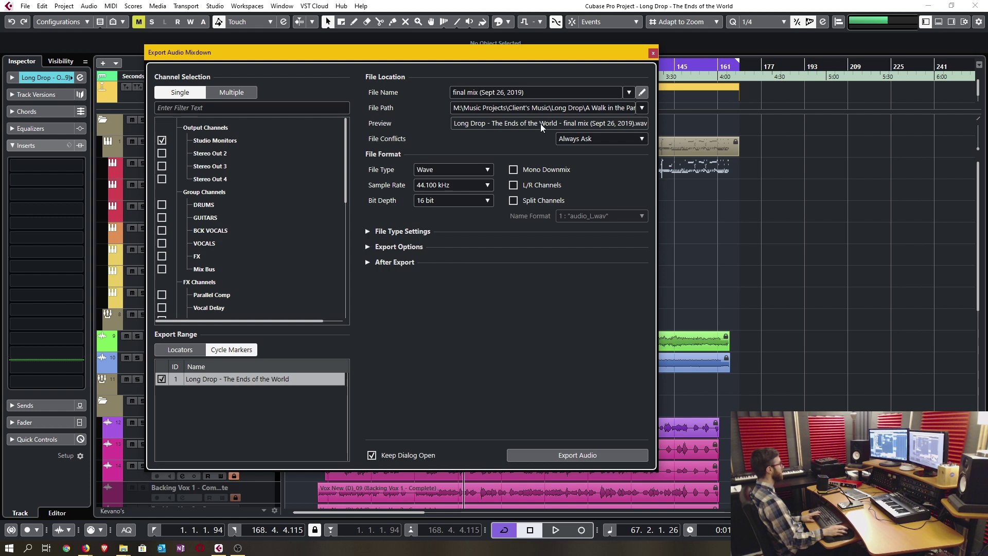
# Expand the After Export, Export Options and File Type Settings sections
pyautogui.click(390, 262)
pyautogui.click(397, 247)
pyautogui.click(397, 232)
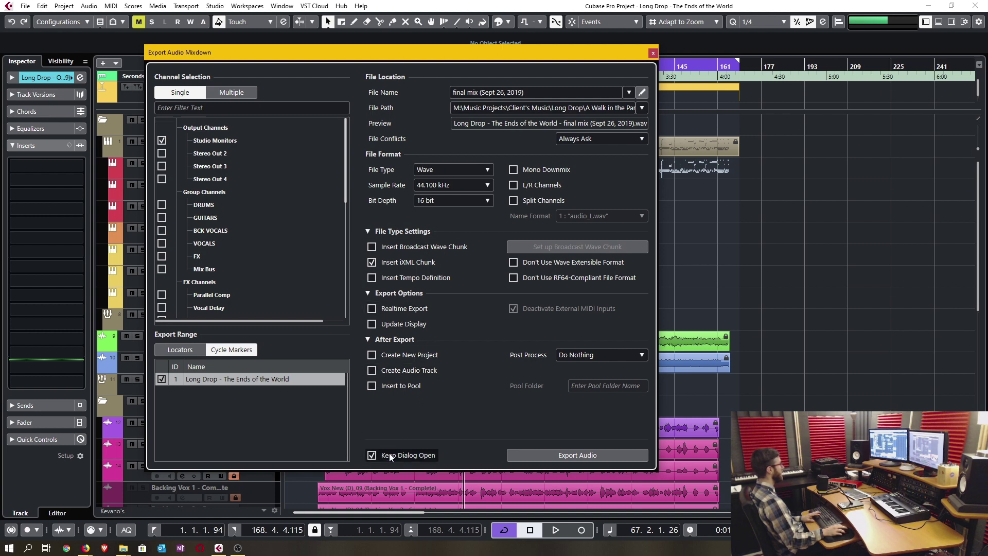
# Enable Keep Dialog Open and resize the export dialog to fit all sections
pyautogui.click(418, 458)
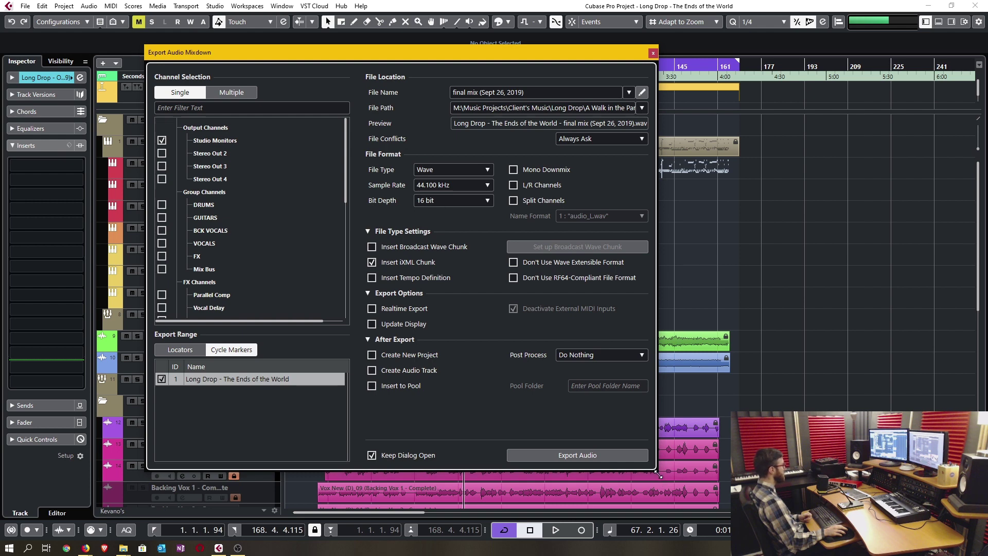
pyautogui.moveTo(656, 467); pyautogui.dragTo(612, 469)
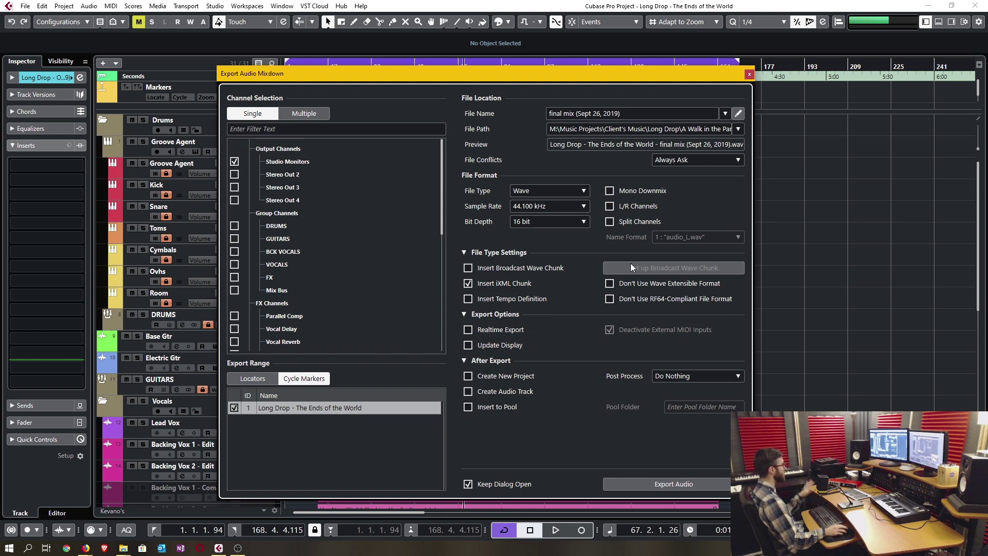
pyautogui.click(464, 252)
pyautogui.click(465, 268)
pyautogui.click(464, 282)
pyautogui.click(465, 283)
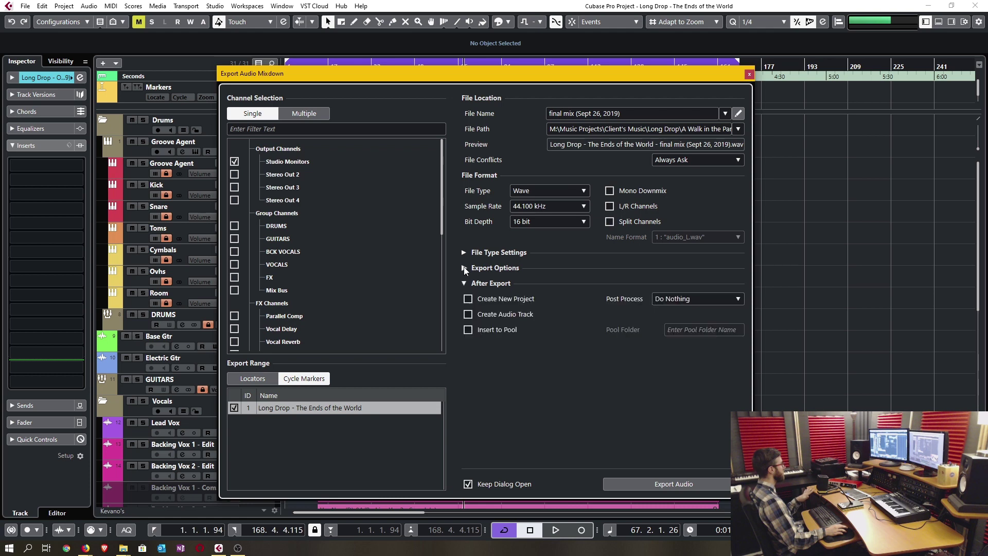
pyautogui.click(464, 267)
pyautogui.click(464, 252)
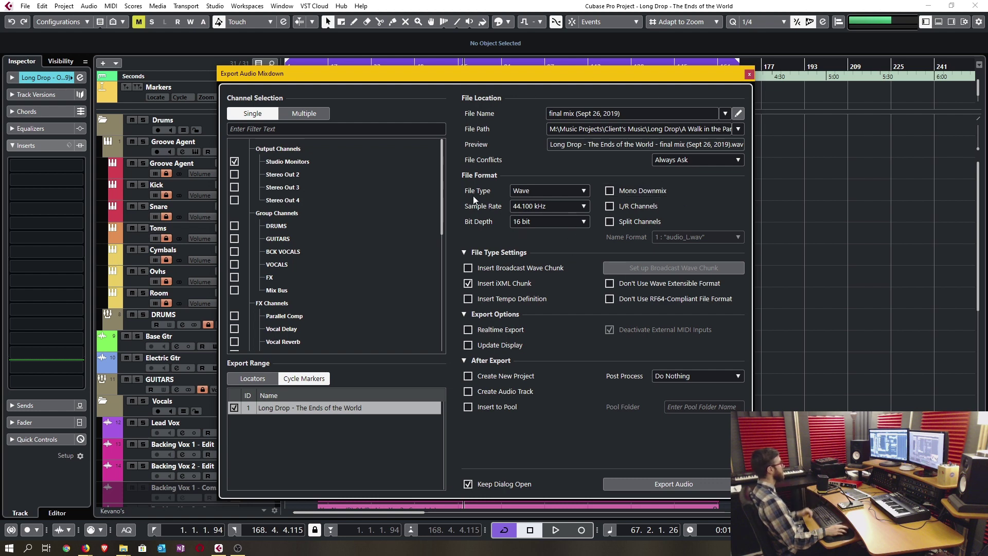
# Close the Export Audio Mixdown dialog to show the Long Drop arrangement again
pyautogui.press('Escape')
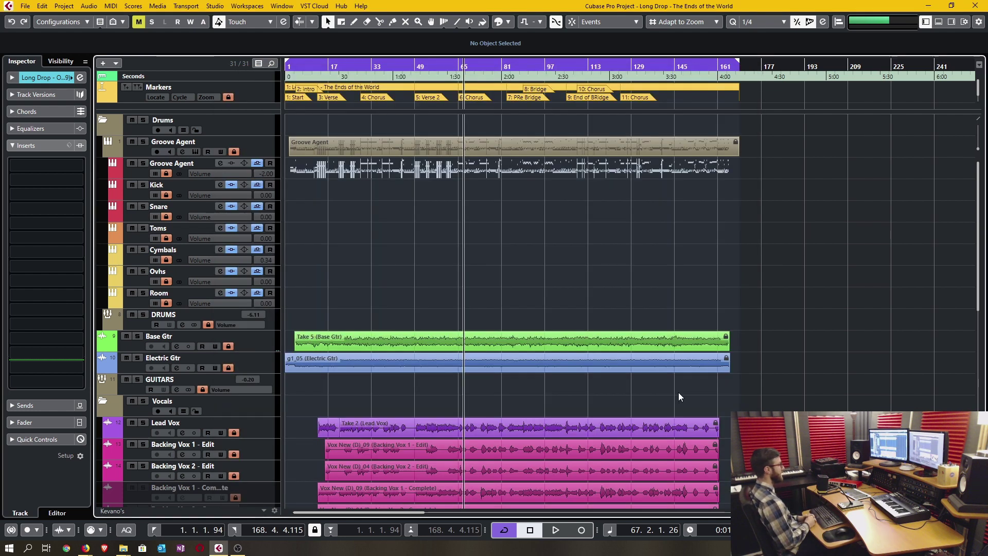